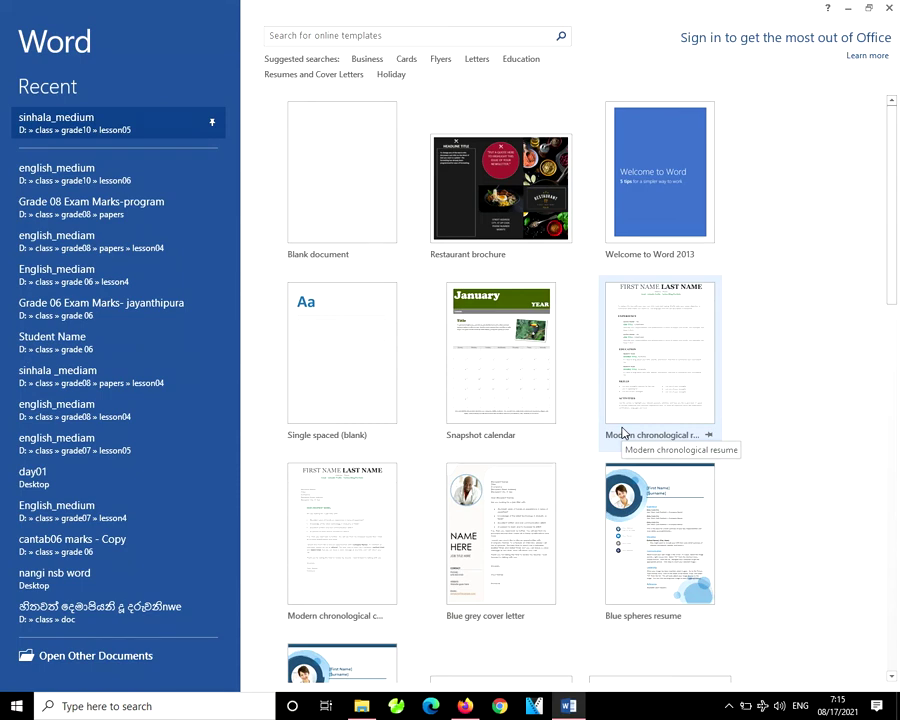
Step: Create a new blank document
left_click(360, 188)
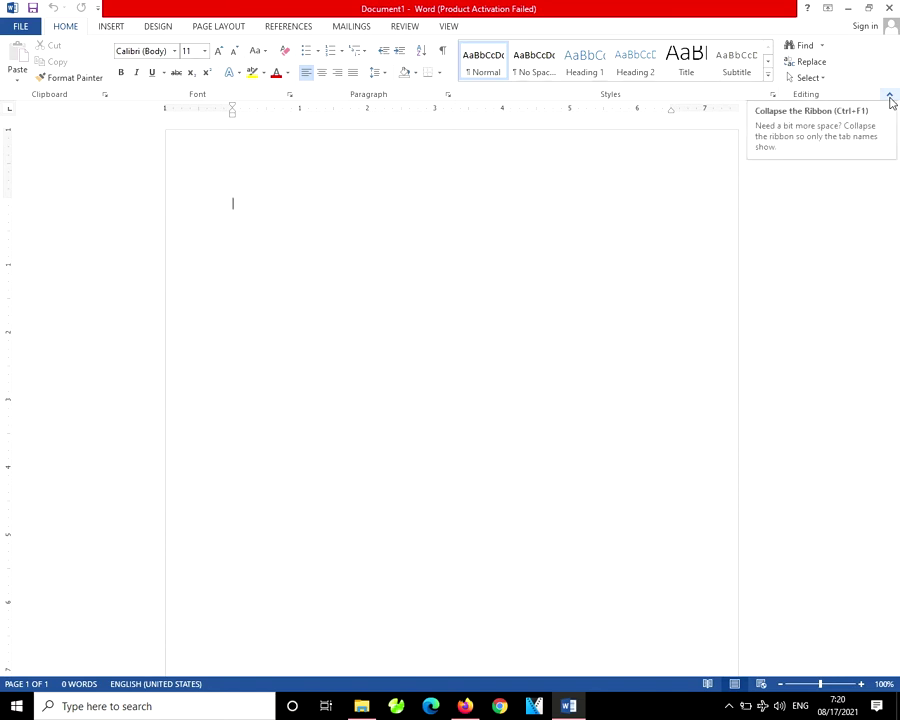
Step: Collapse the ribbon, reveal the Home commands temporarily, and pin the ribbon open again
left_click(891, 100)
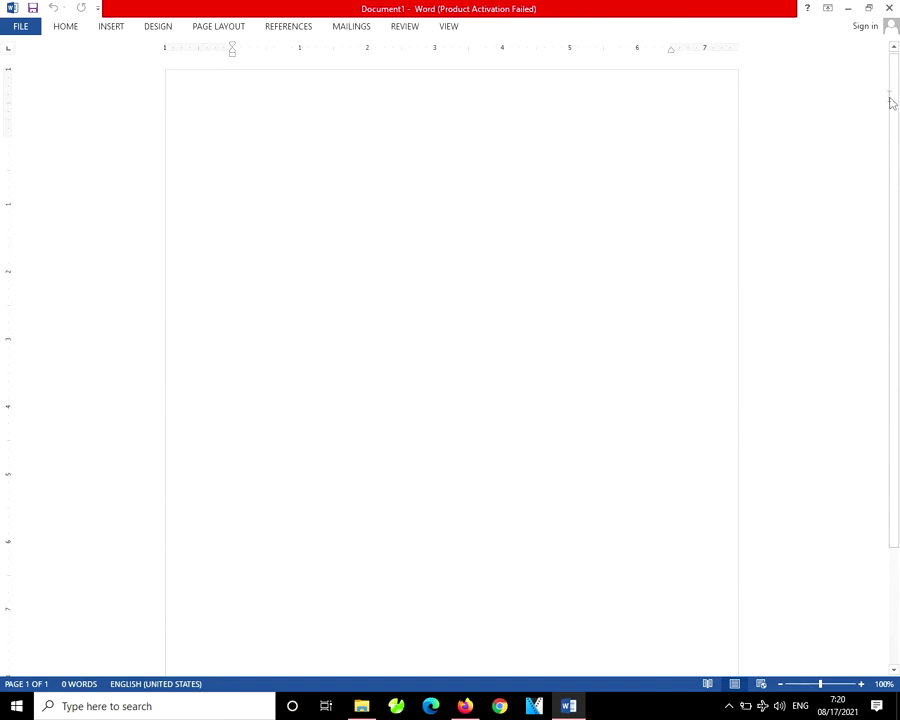
left_click(70, 36)
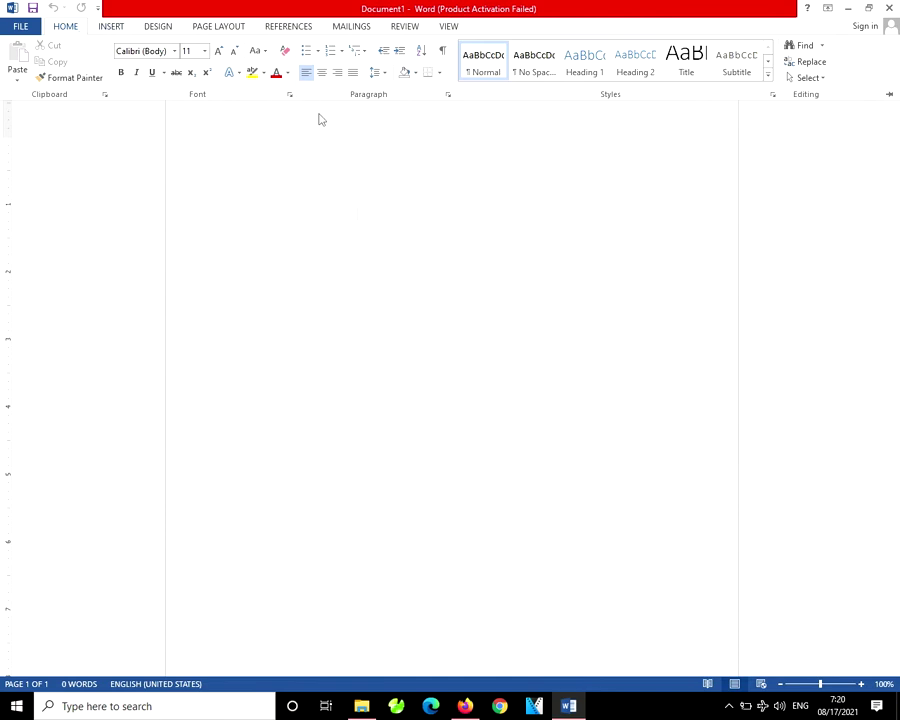
left_click(372, 237)
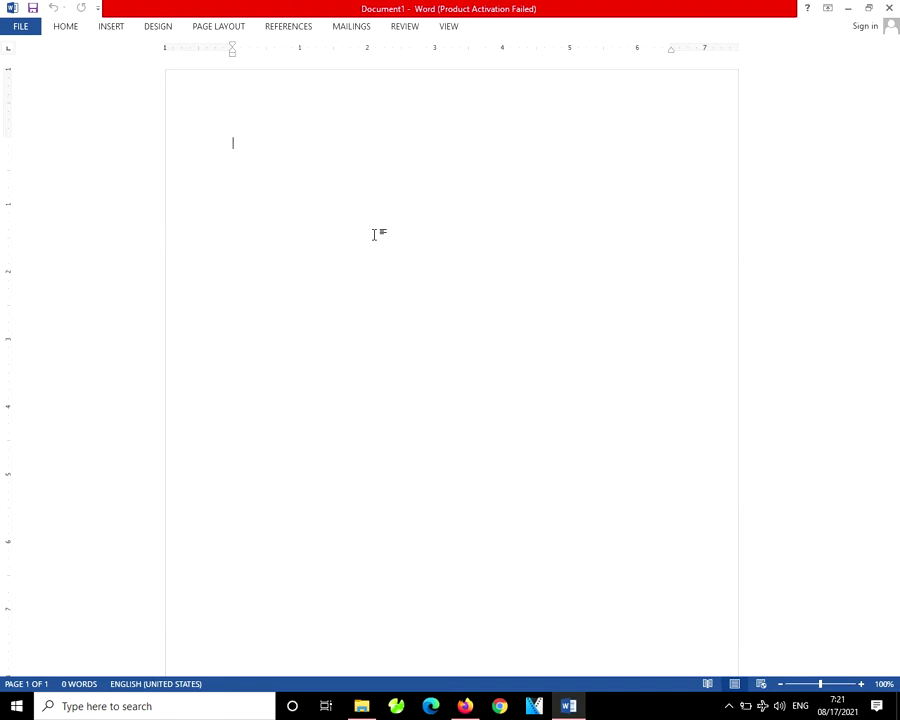
left_click(78, 30)
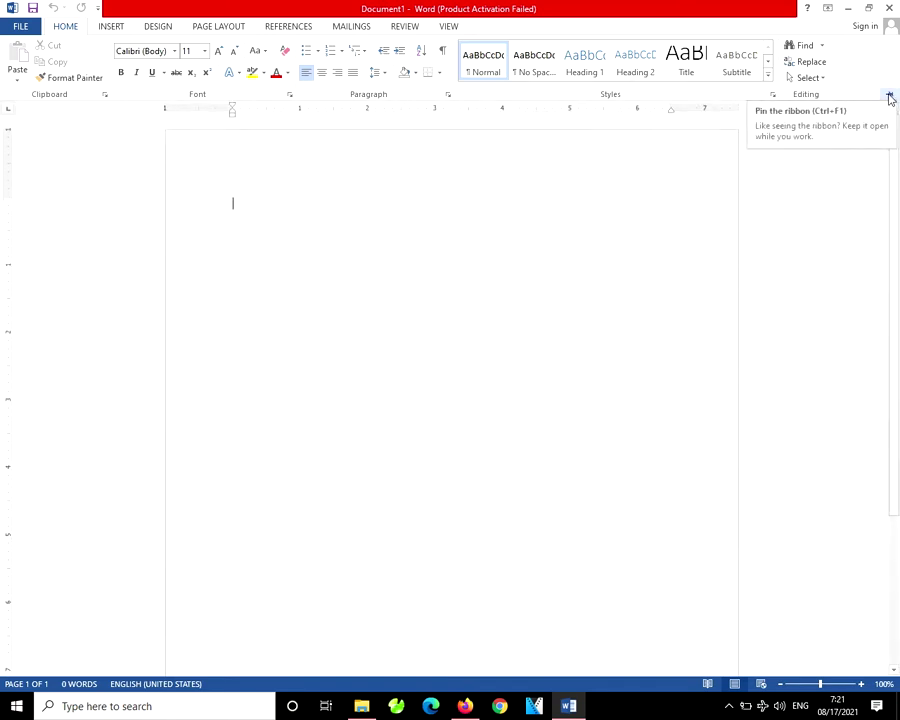
left_click(889, 97)
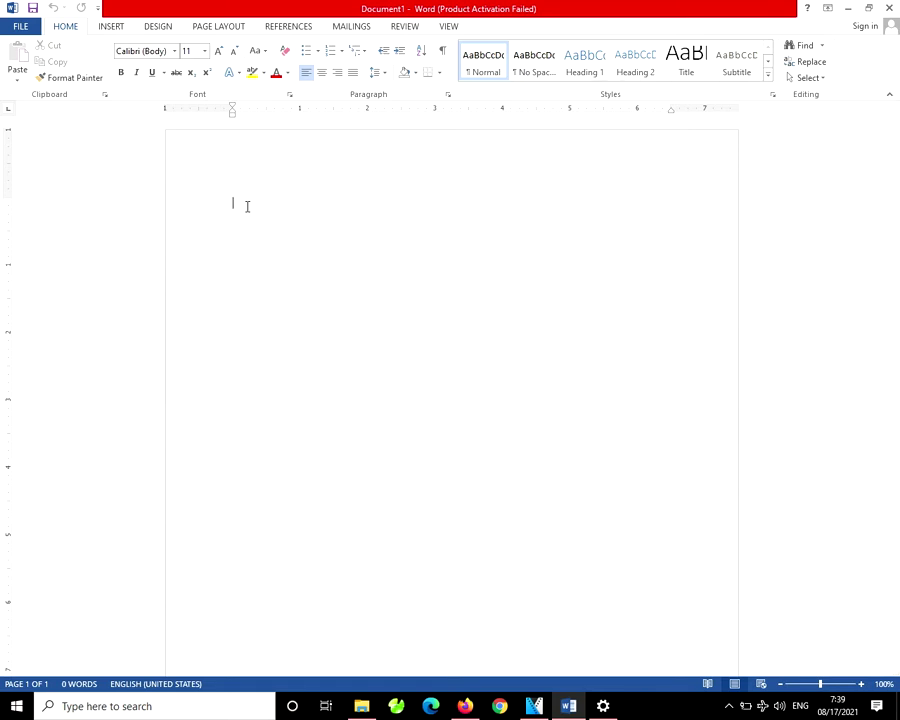
type("FDBFDJFJFJFJ")
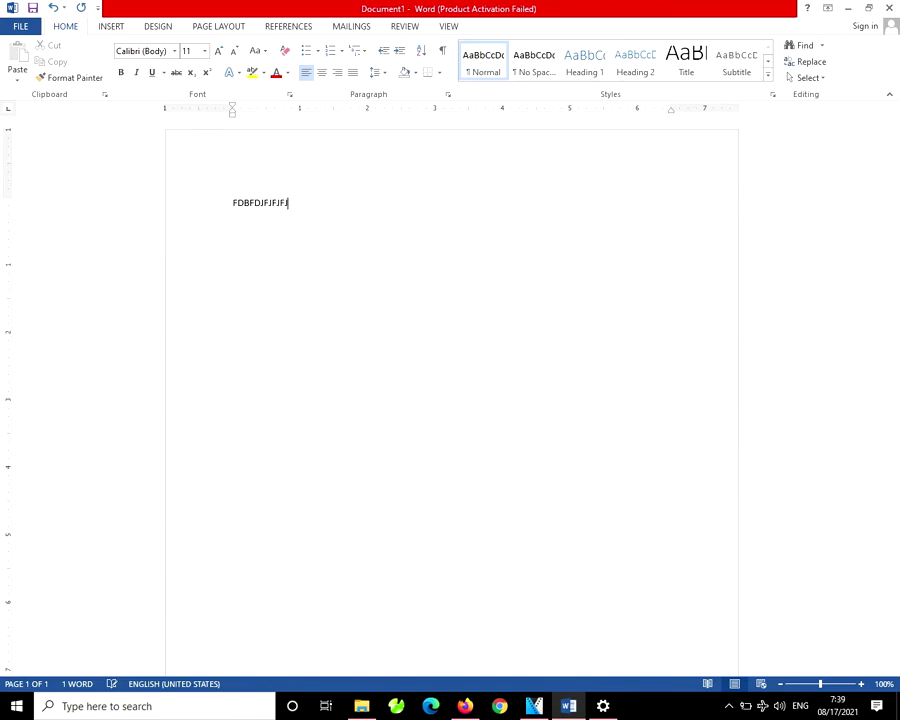
key("BackSpace")
key("BackSpace")
key("BackSpace")
key("BackSpace")
key("BackSpace")
key("BackSpace")
key("BackSpace")
key("BackSpace")
key("BackSpace")
key("BackSpace")
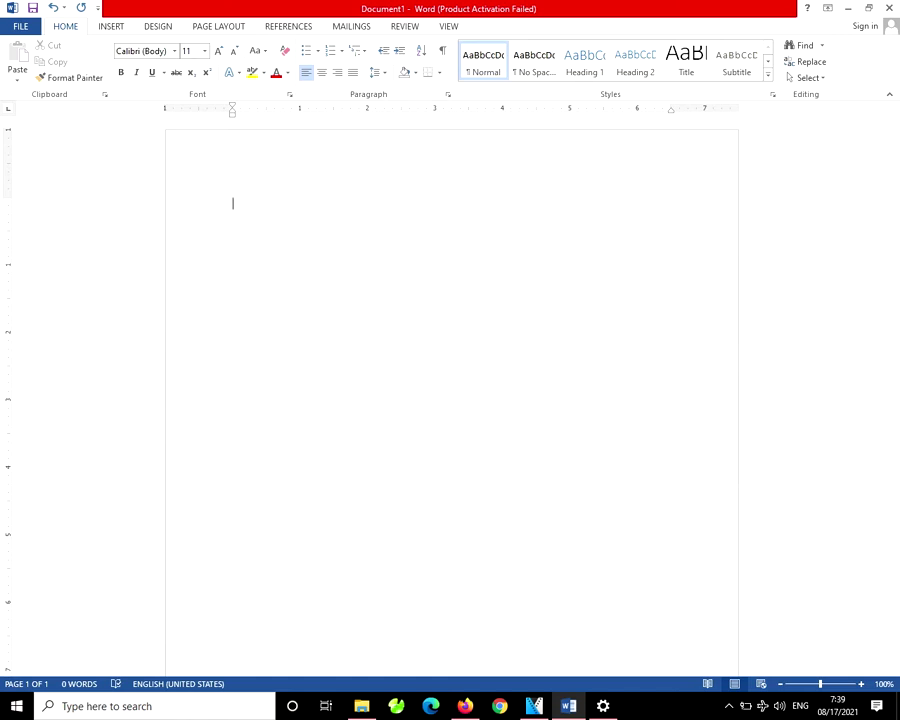
Step: Generate two paragraphs of sample text at the start of the document with =rand(2)
type("=")
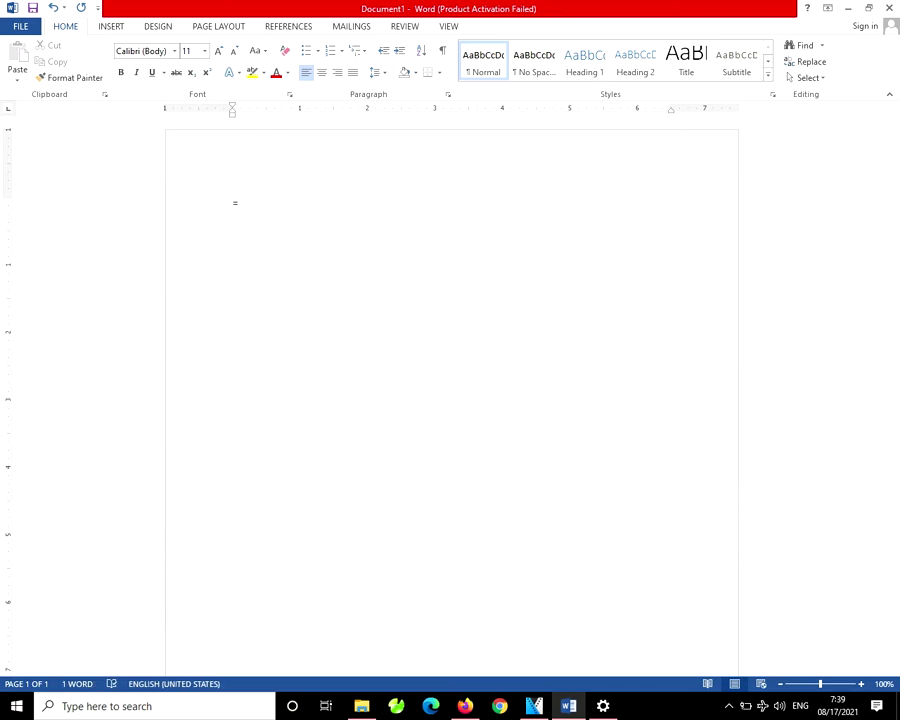
type("RA")
key("BackSpace")
key("BackSpace")
type("rand(2)")
key("Return")
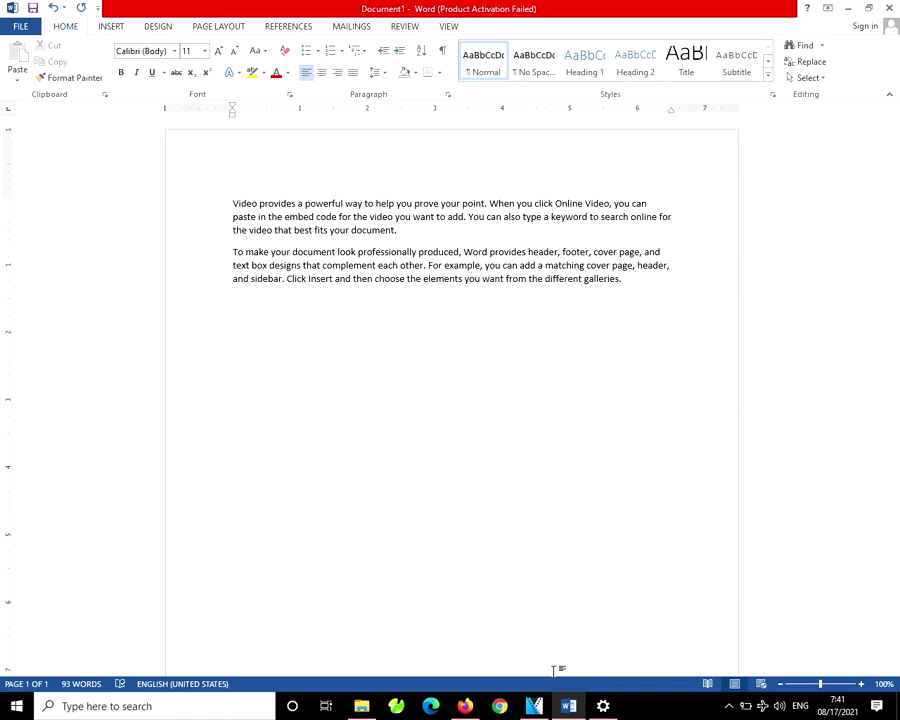
Step: Misspell the first word of the first paragraph as "Vido" by deleting its letter e
left_click(254, 203)
key("BackSpace")
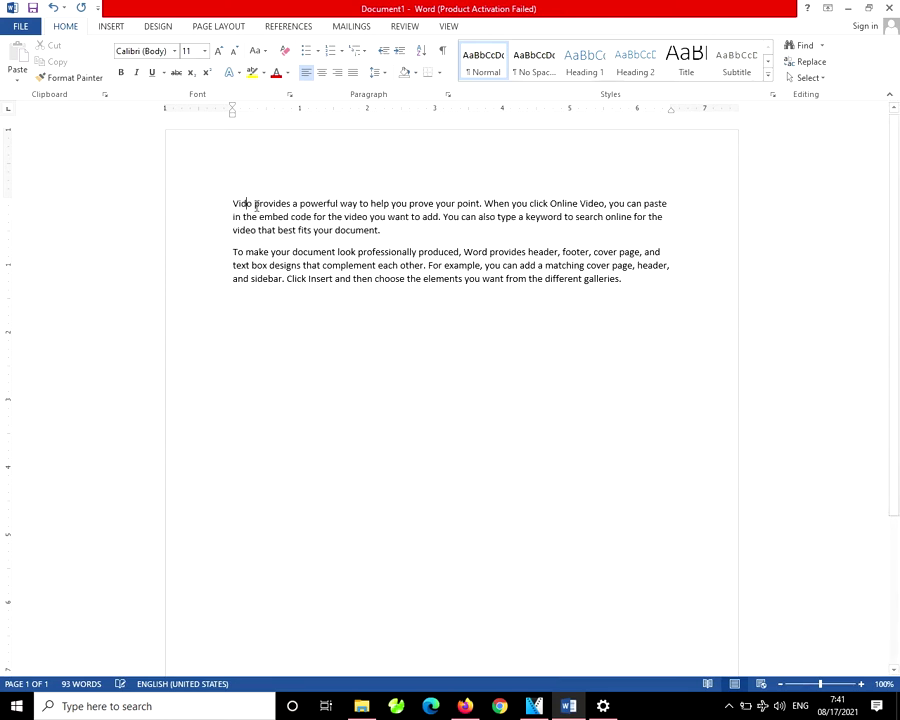
left_click(628, 278)
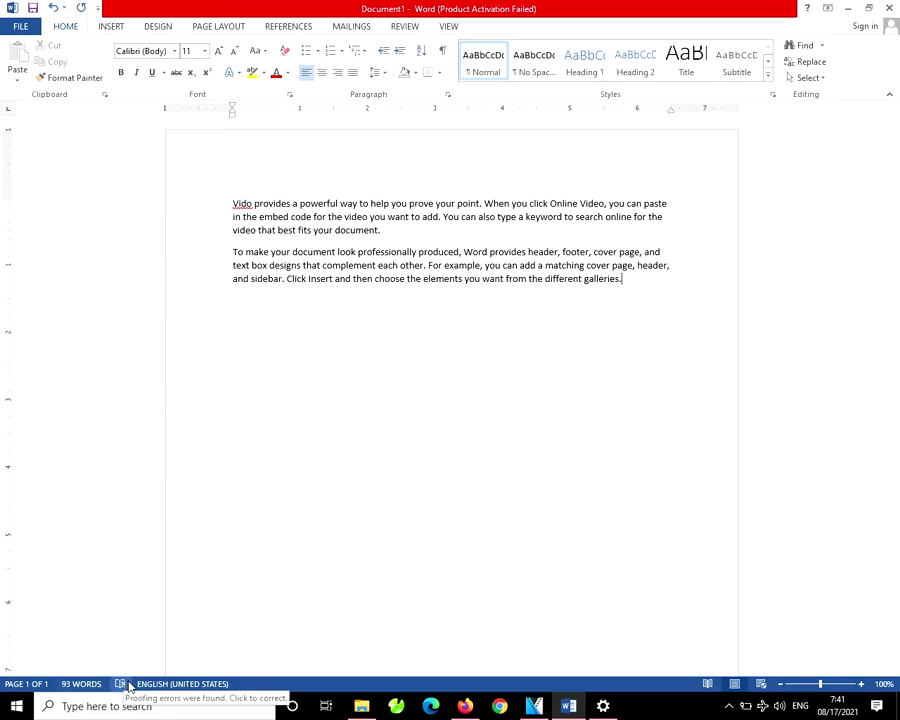
Step: Look over the spelling suggestions for "Vido", run the proofing check on the document, and close it
right_click(241, 205)
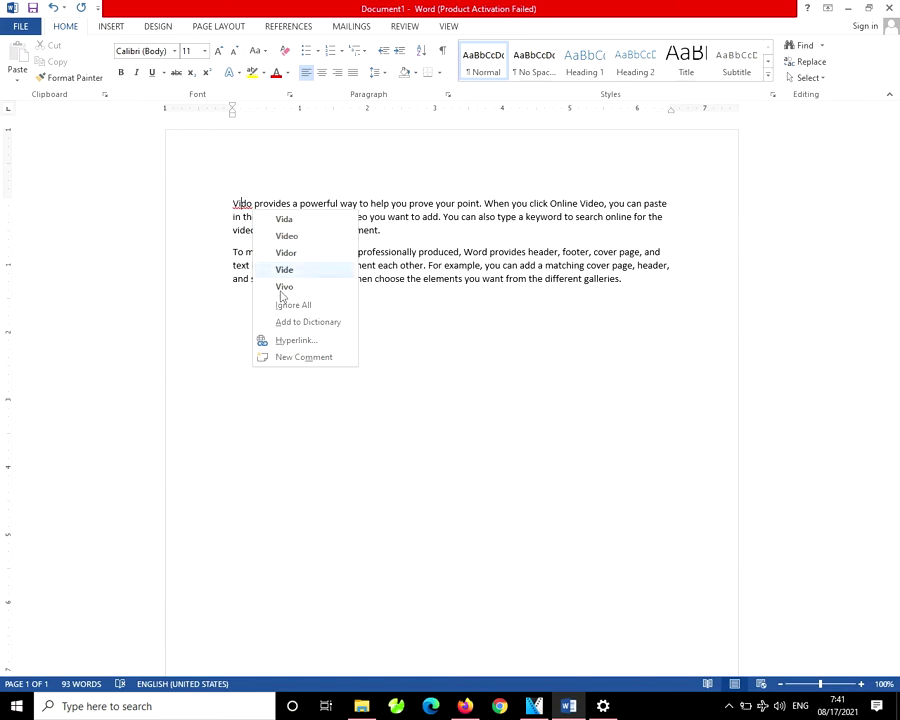
left_click(120, 684)
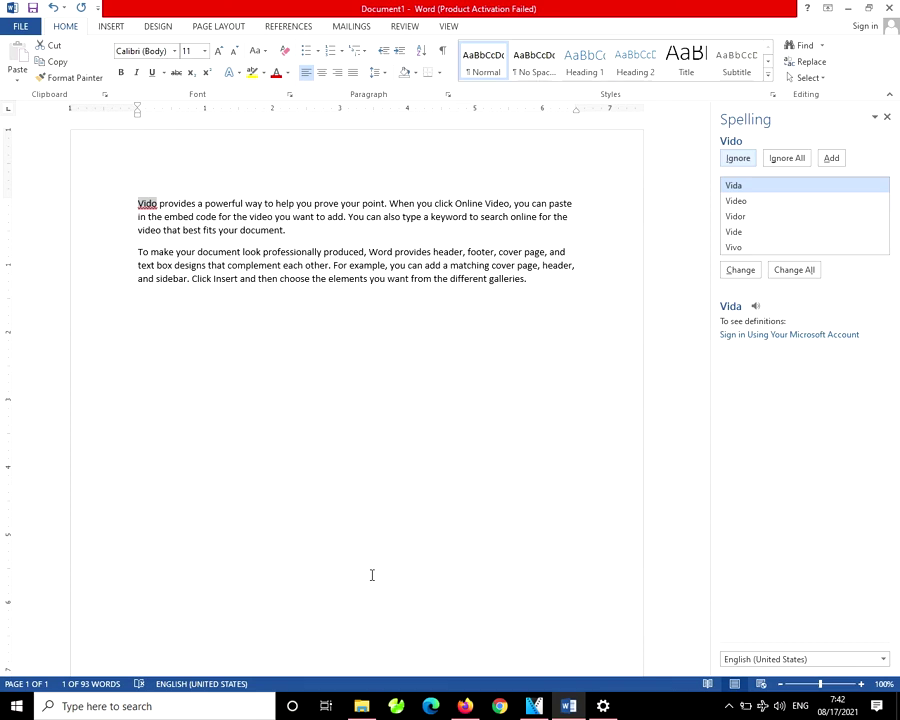
left_click(886, 118)
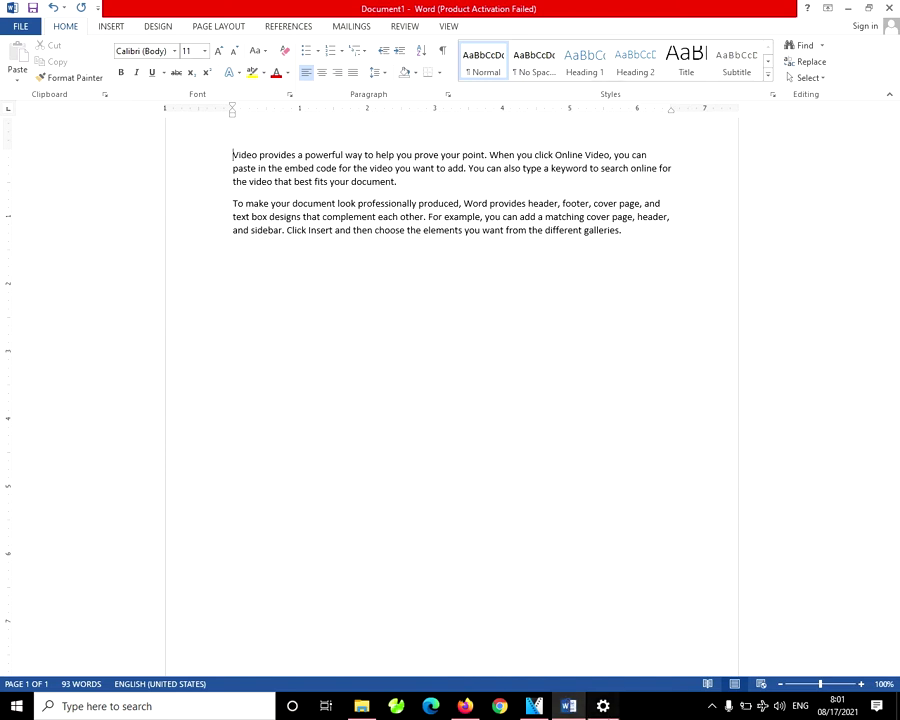
Step: View the document in Read Mode, return to Print Layout, and show the other view options
left_click(708, 686)
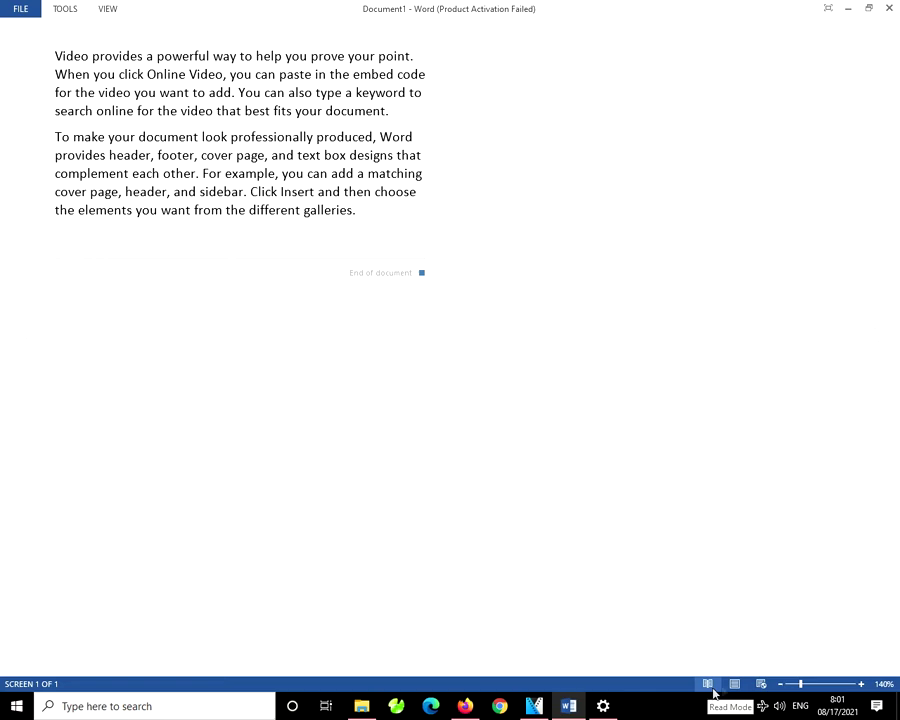
left_click(735, 685)
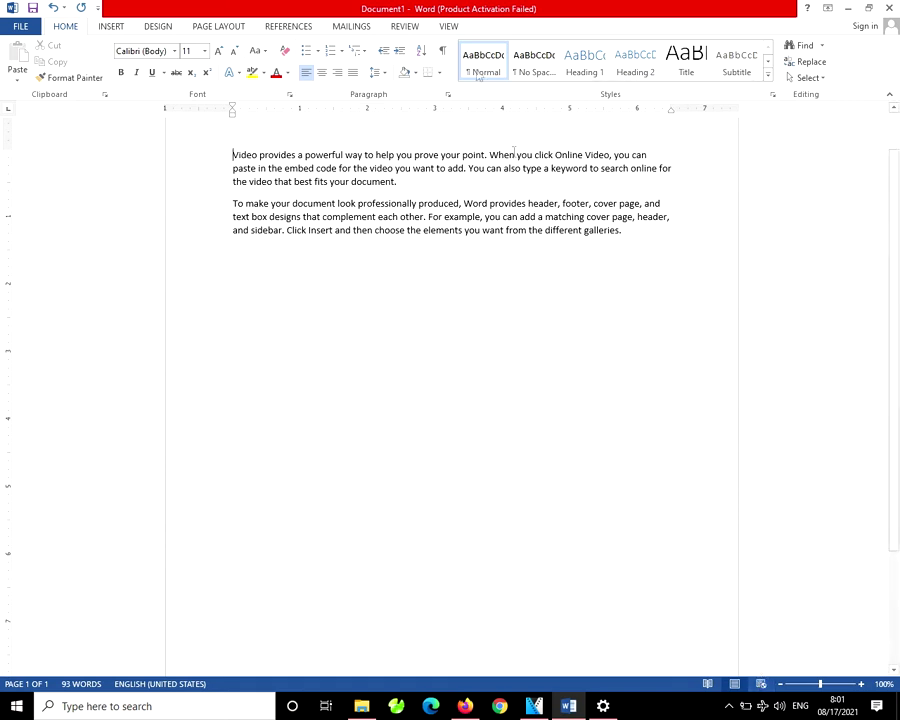
left_click(448, 28)
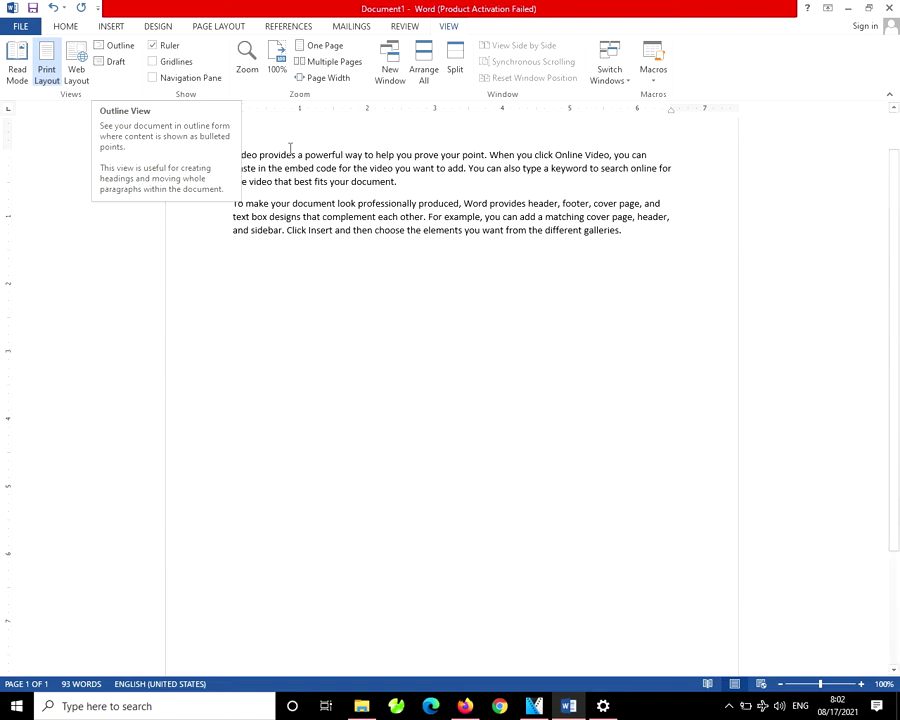
Step: Copy the words "Video provides" and paste them on a new line above the first paragraph
left_click_drag(232, 155, 296, 156)
key("ctrl+c")
left_click(242, 140)
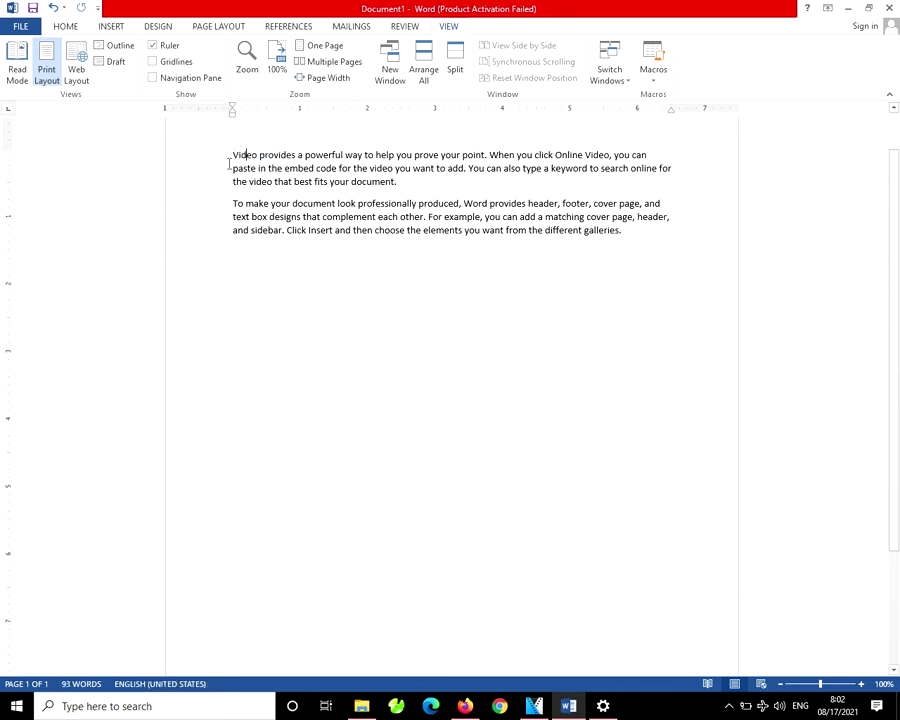
key("Return")
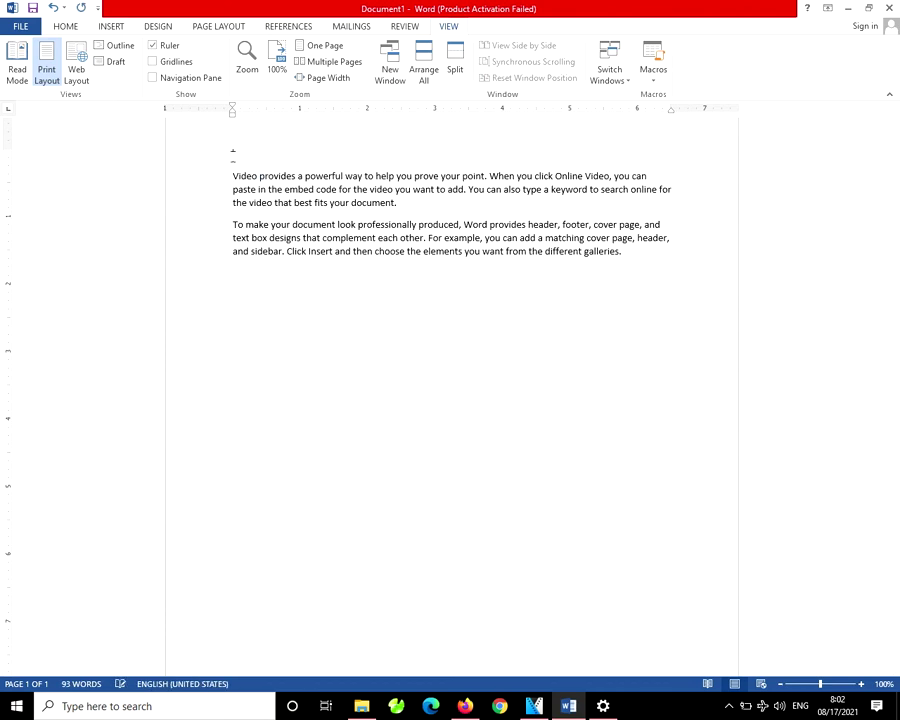
key("ctrl+v")
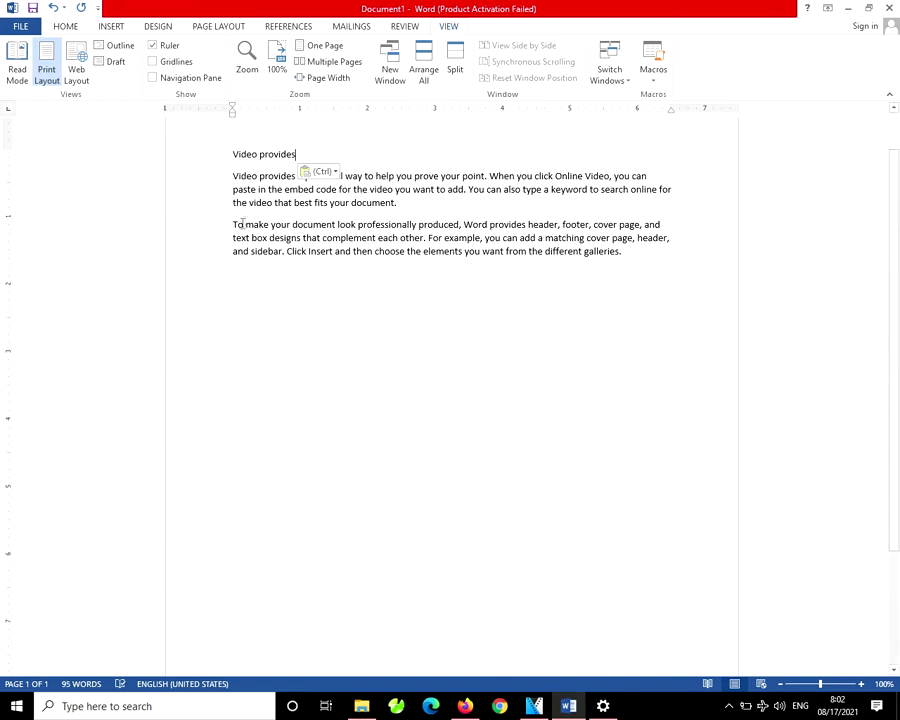
Step: Copy the words "To make your" and paste them on a new line above the second paragraph
left_click_drag(233, 224, 278, 232)
key("ctrl+c")
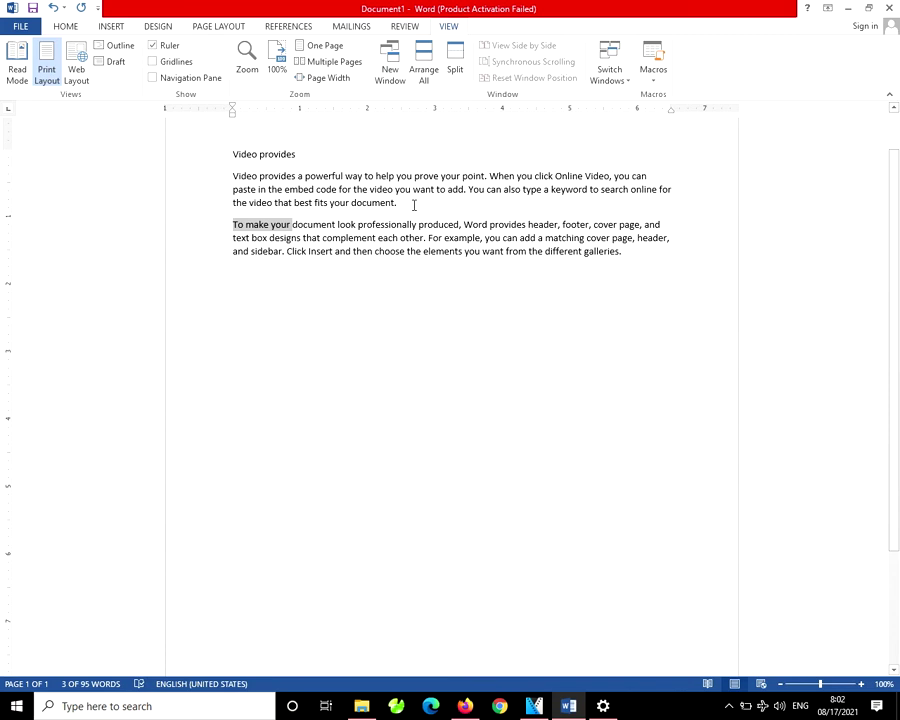
left_click(414, 202)
key("Return")
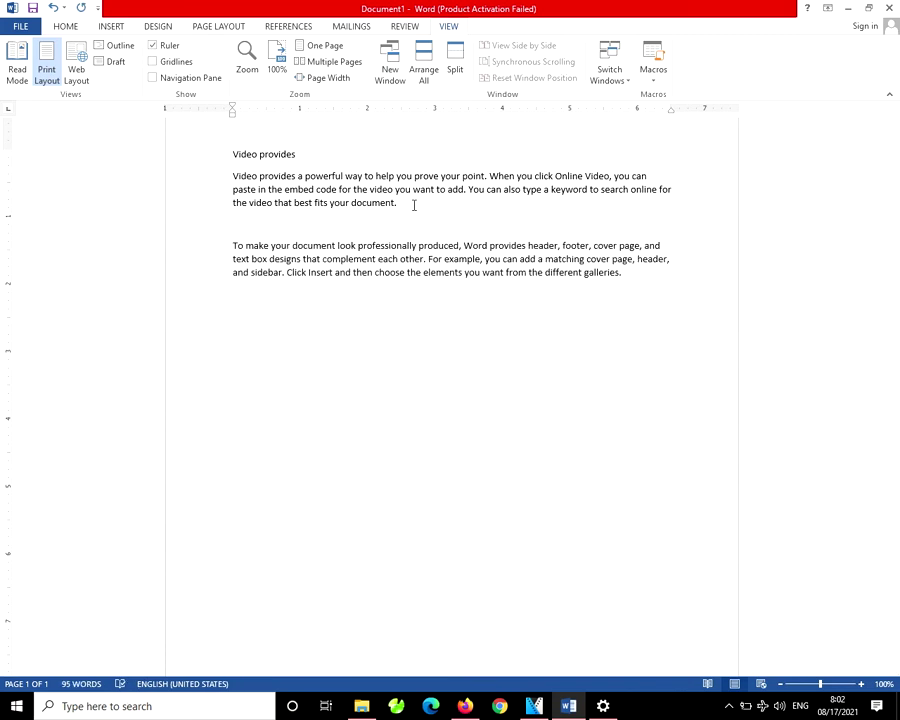
key("ctrl+v")
Step: Apply the Heading 1 style to the "Video provides" and "To make your" lines
triple_click(264, 154)
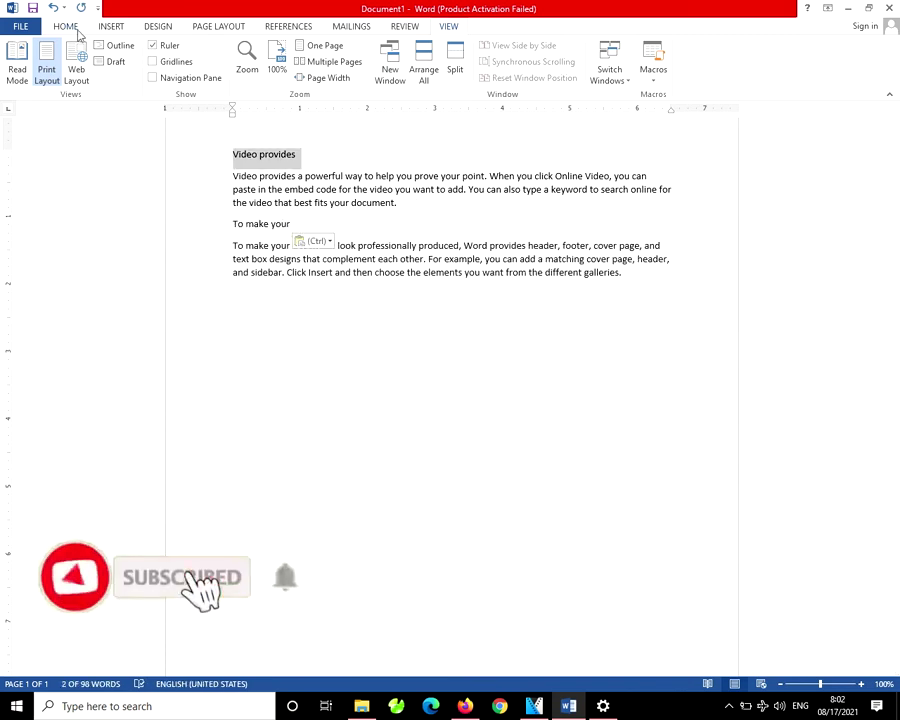
left_click(66, 28)
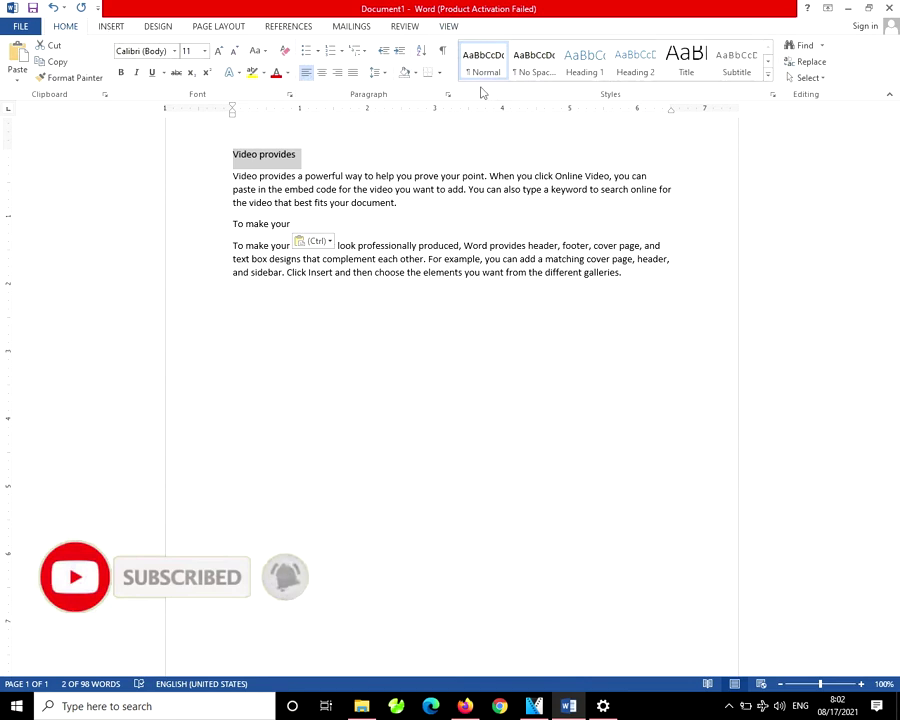
left_click(600, 75)
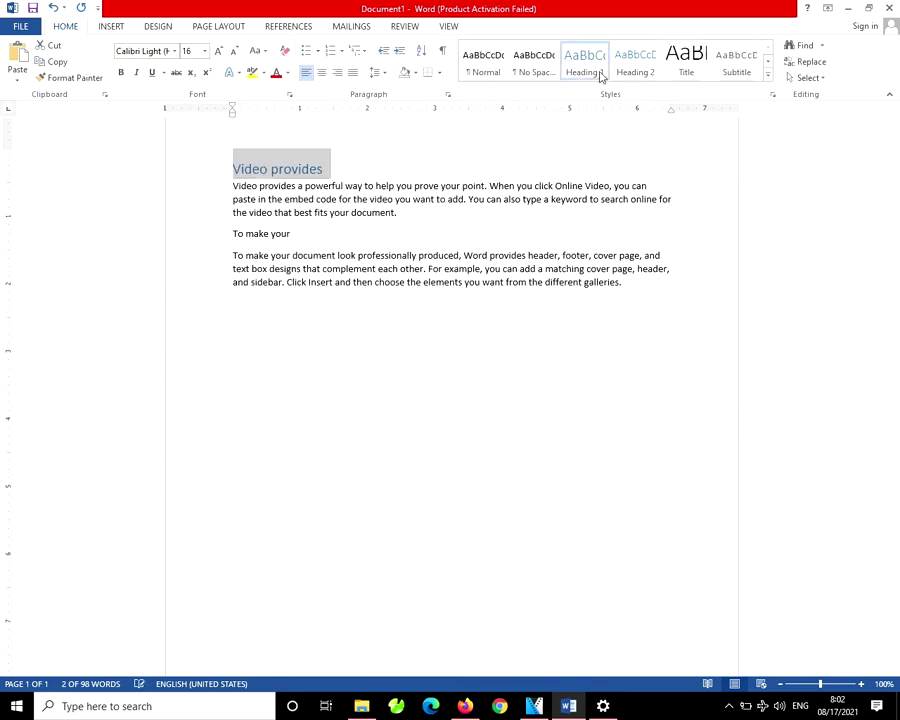
left_click_drag(237, 233, 287, 233)
left_click(590, 75)
left_click(590, 75)
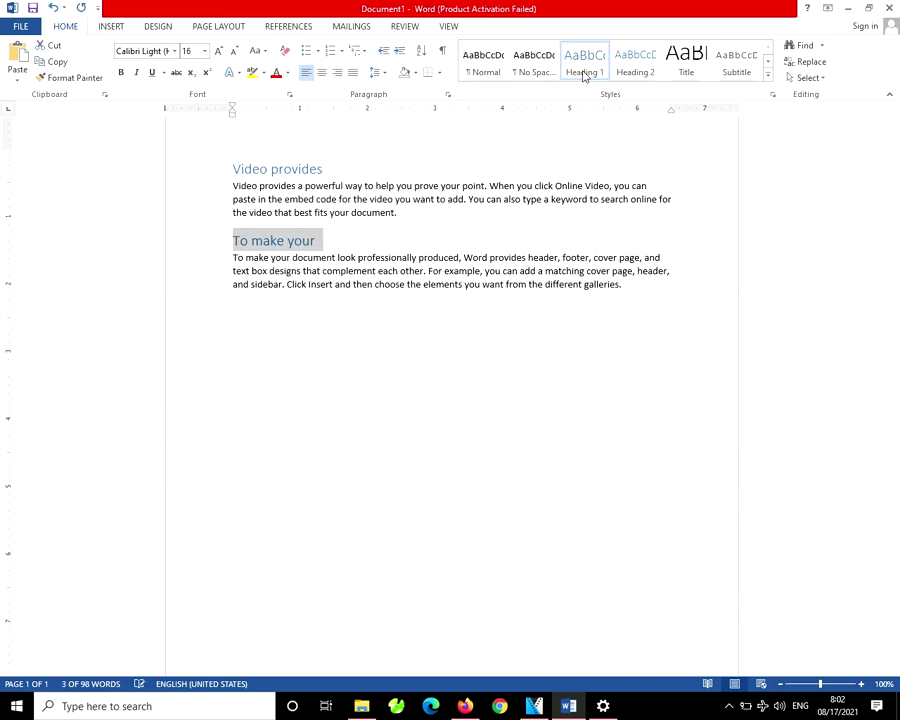
Step: Switch the document to Outline view
left_click(449, 27)
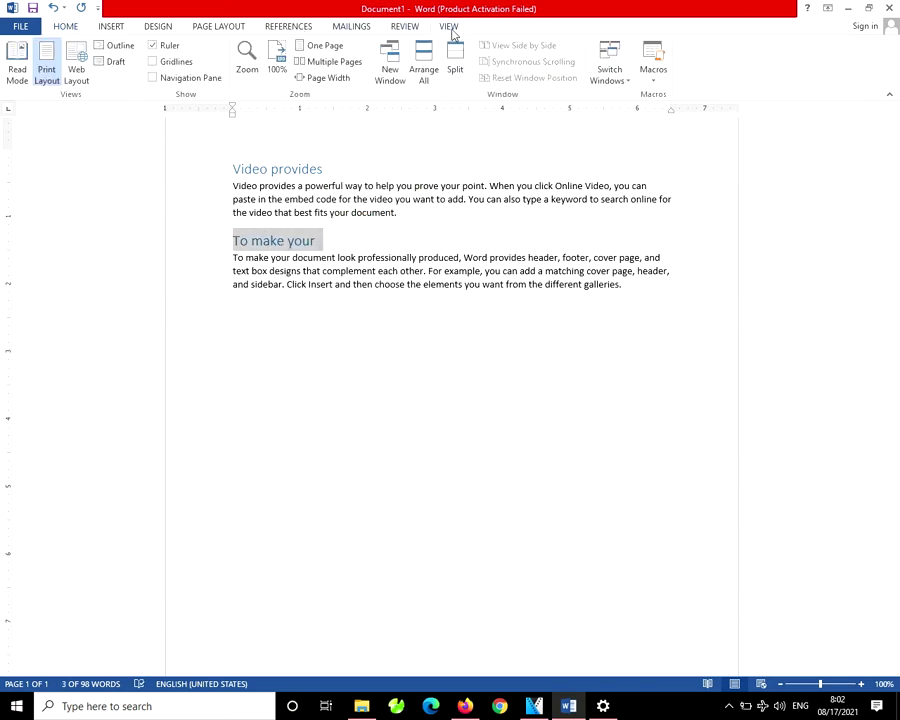
left_click(115, 50)
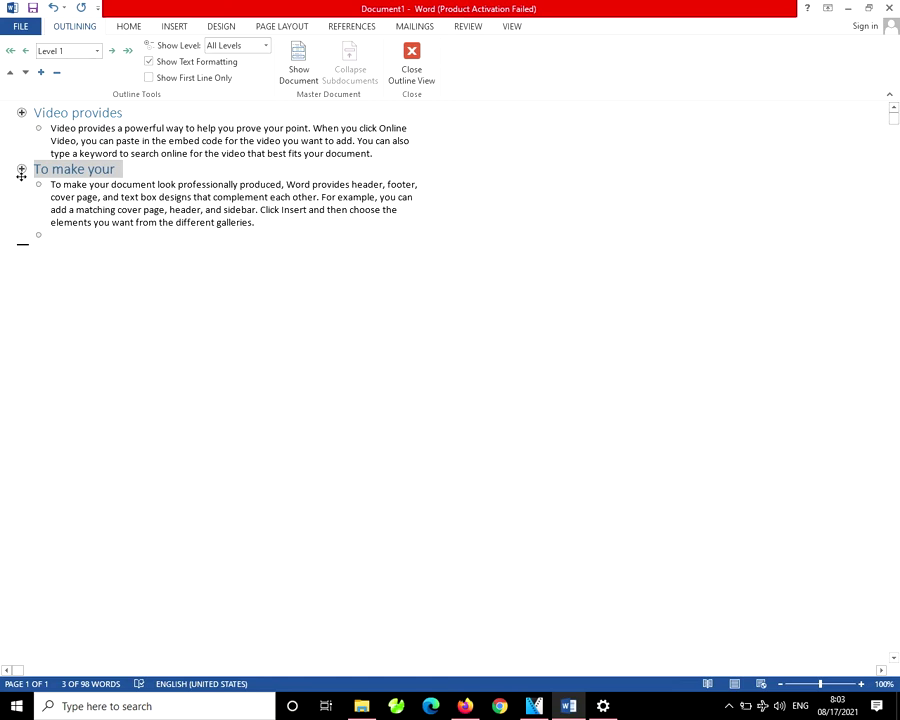
Step: Collapse the body text under both the "Video provides" and "To make your" headings in the outline
left_click(20, 113)
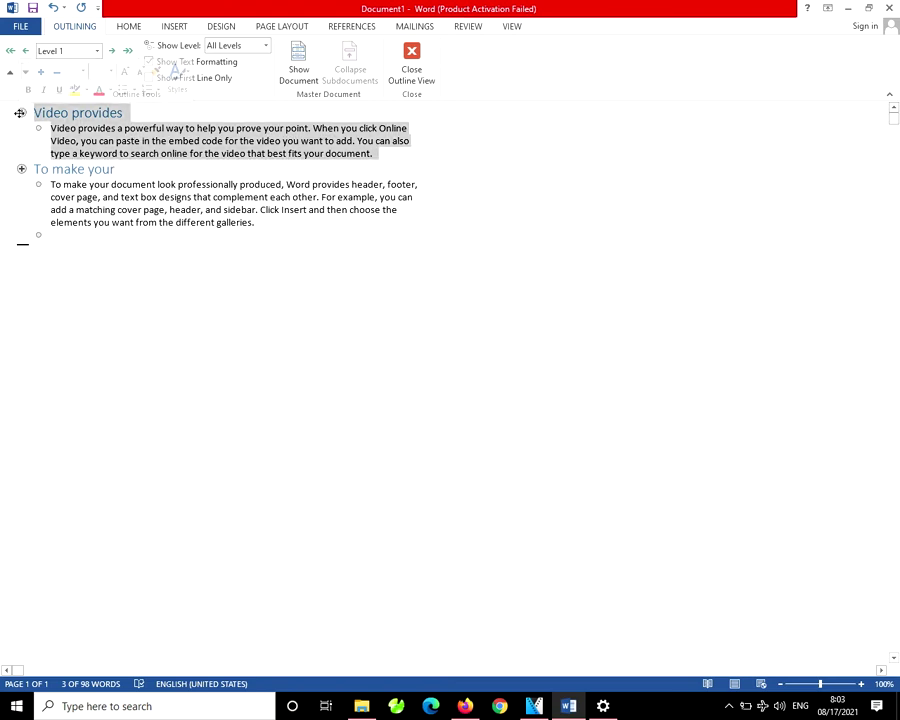
left_click(22, 168)
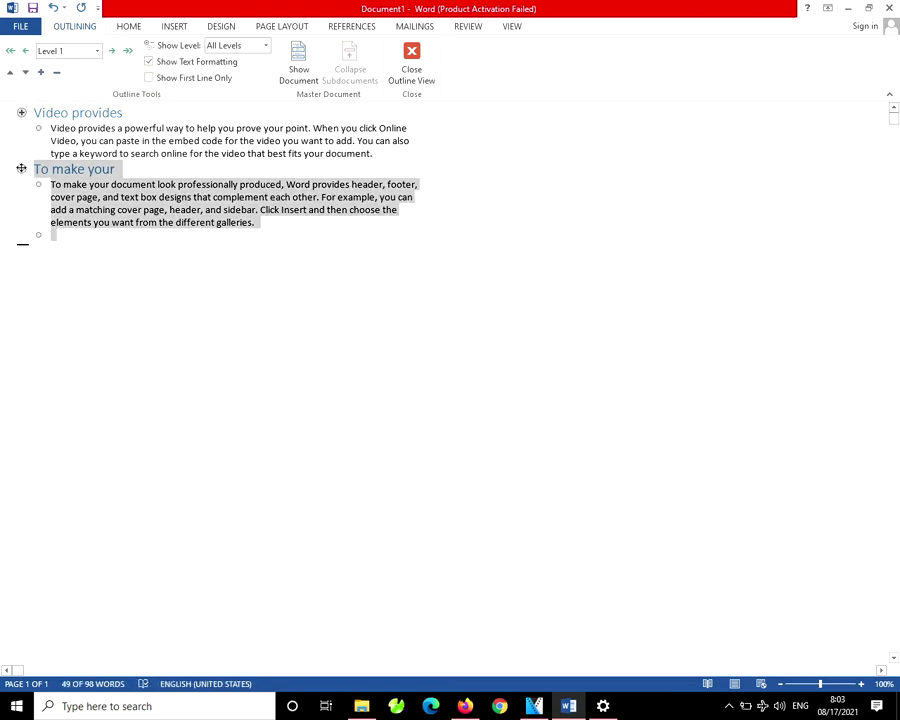
left_click(15, 250)
left_click(20, 170)
left_click(65, 170)
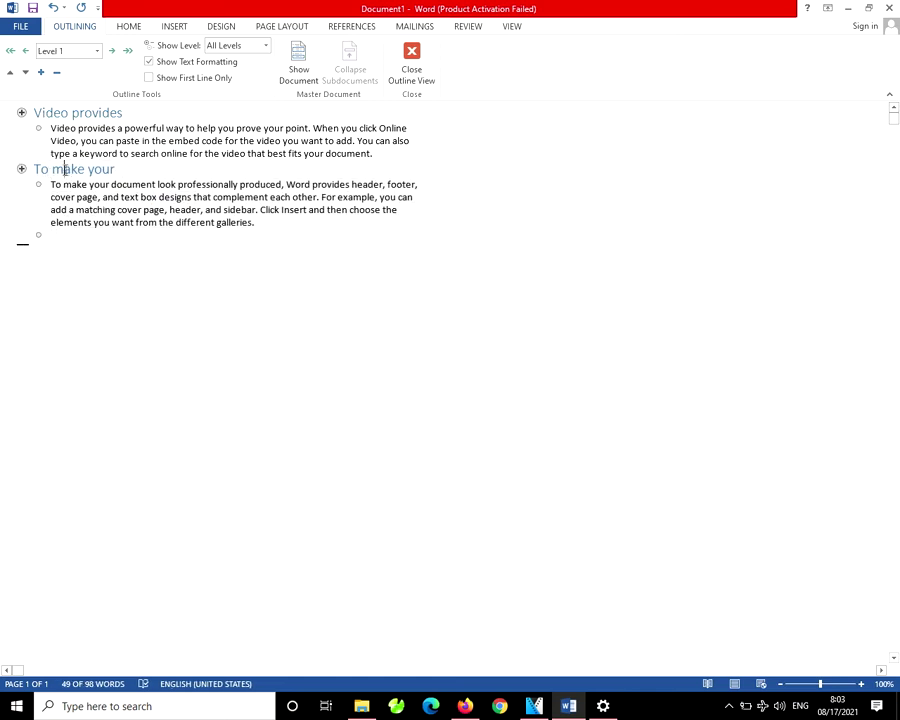
left_click(22, 168)
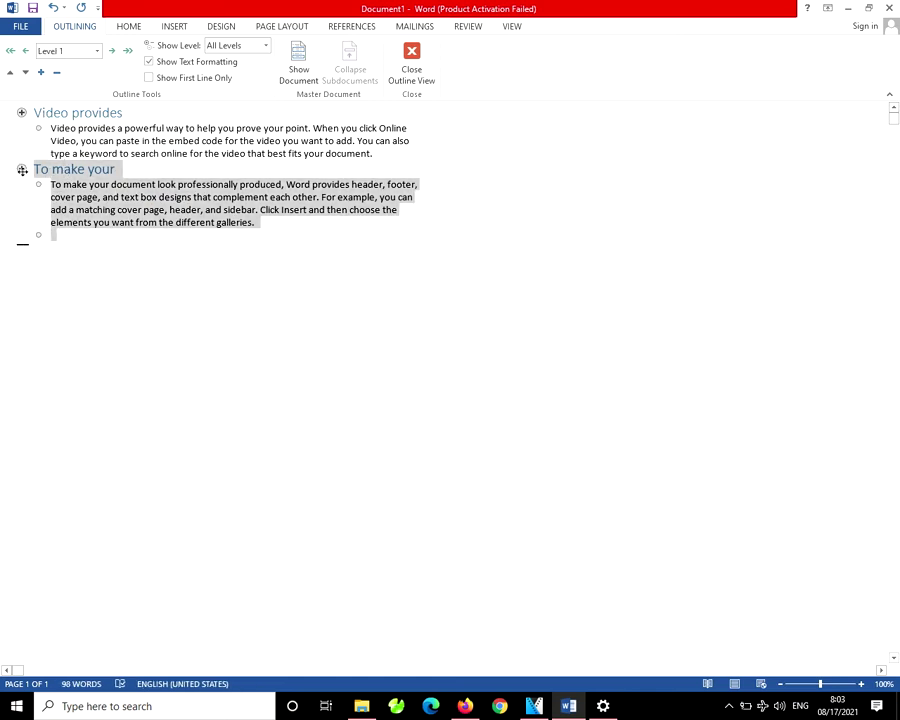
double_click(23, 113)
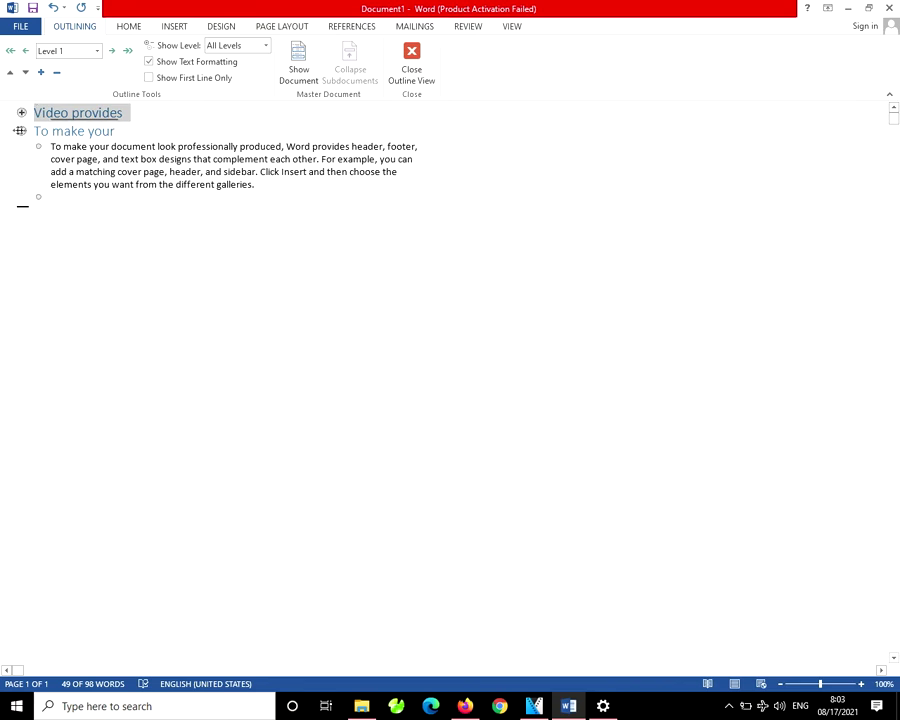
double_click(20, 130)
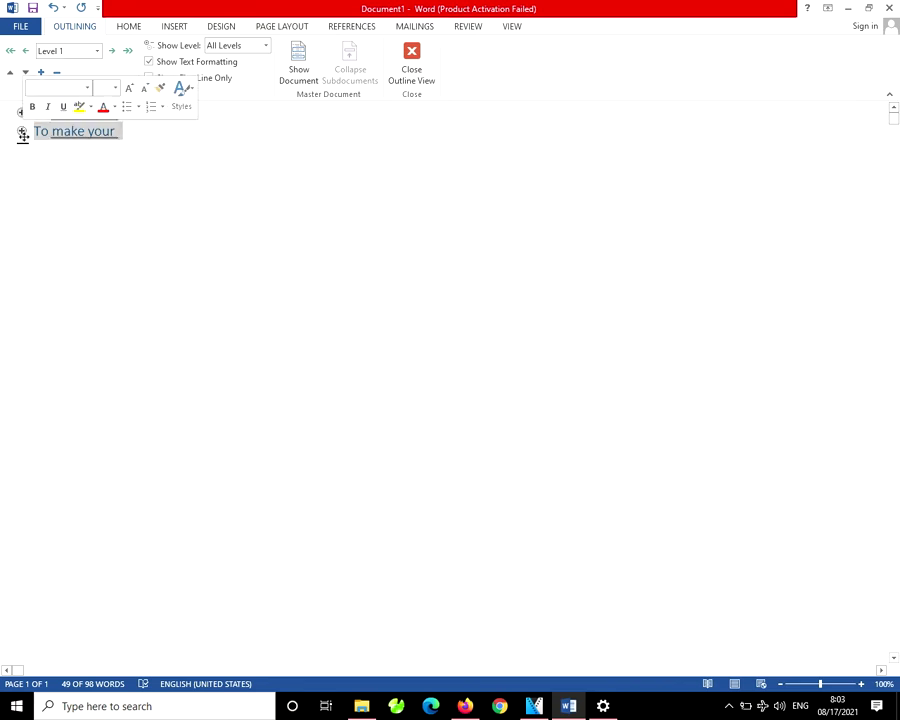
Step: Expand the body text under the "To make your" heading in the outline and collapse it again
double_click(21, 133)
double_click(20, 131)
double_click(20, 131)
left_click(258, 184)
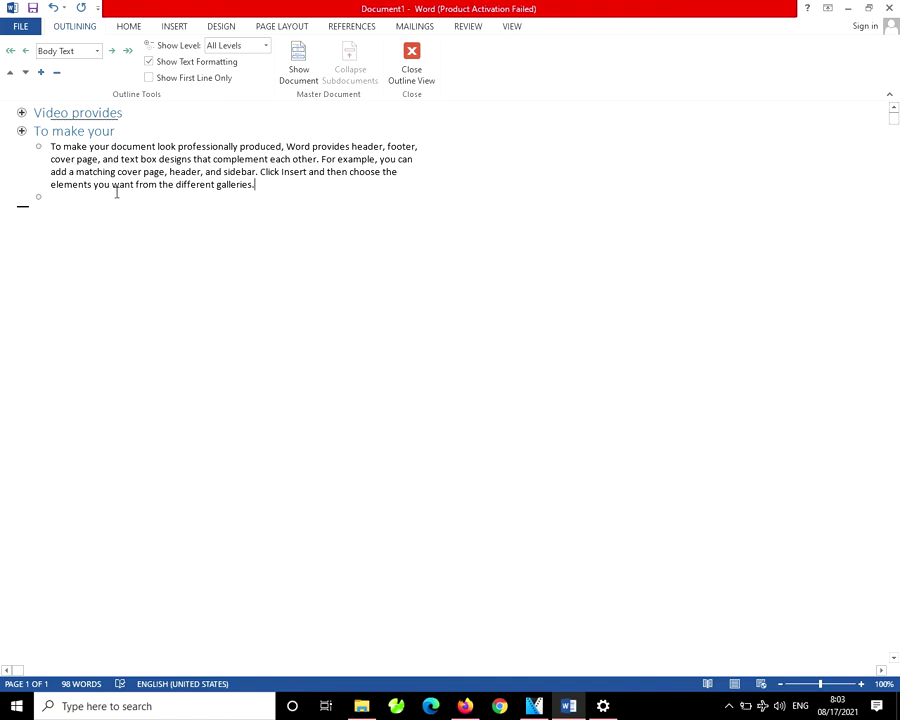
double_click(21, 132)
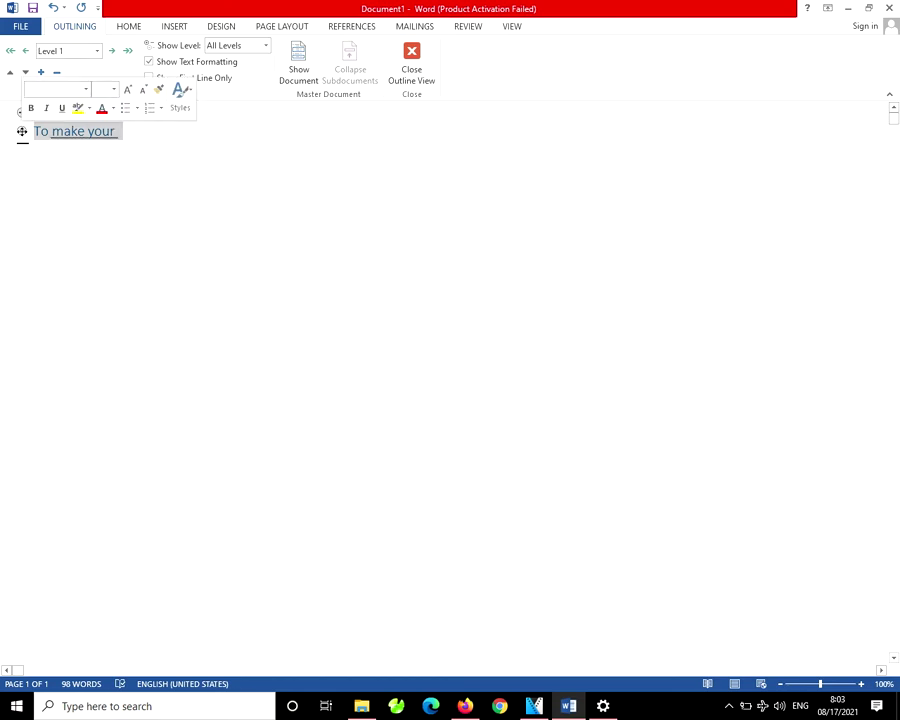
left_click(129, 140)
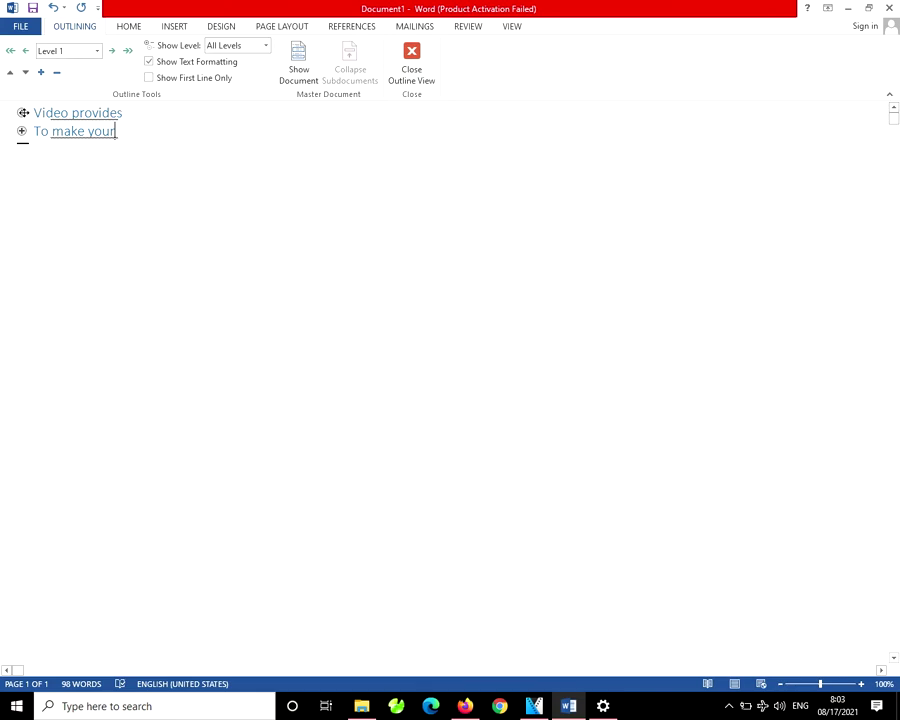
Step: Close Outline view and switch the document to Draft view
left_click(411, 62)
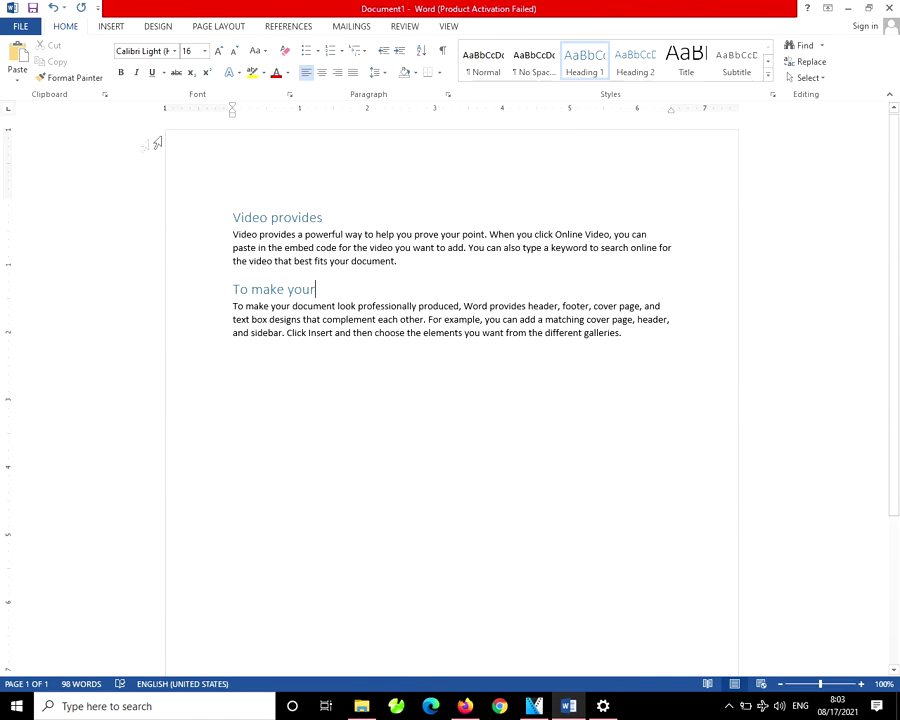
left_click(449, 27)
left_click(114, 64)
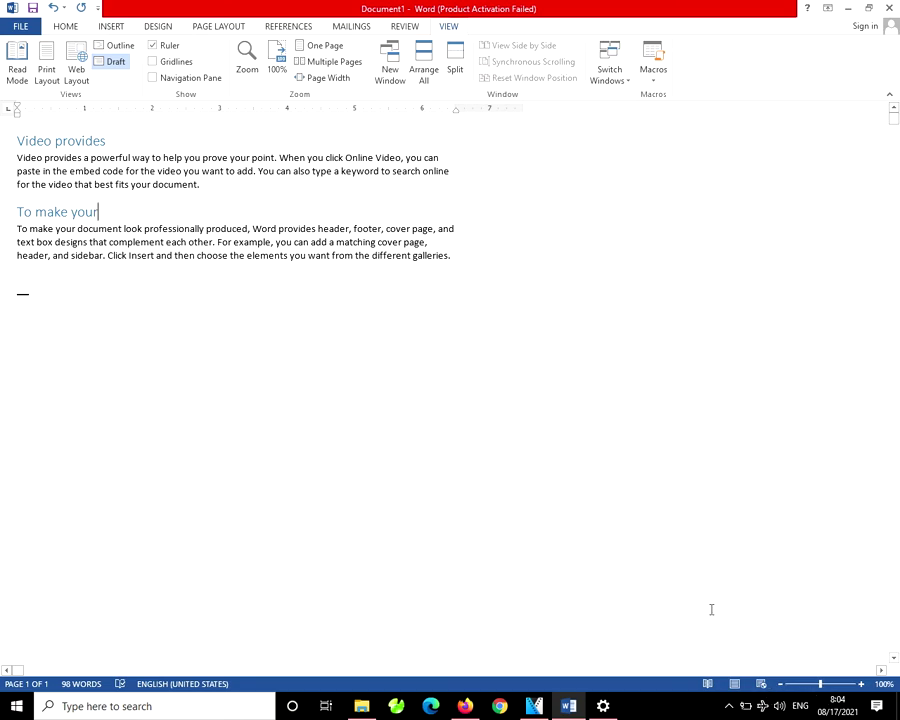
Step: Return the document to Print Layout view and try the zoom levels, enlarging to 220% and ending at 93%
left_click(735, 685)
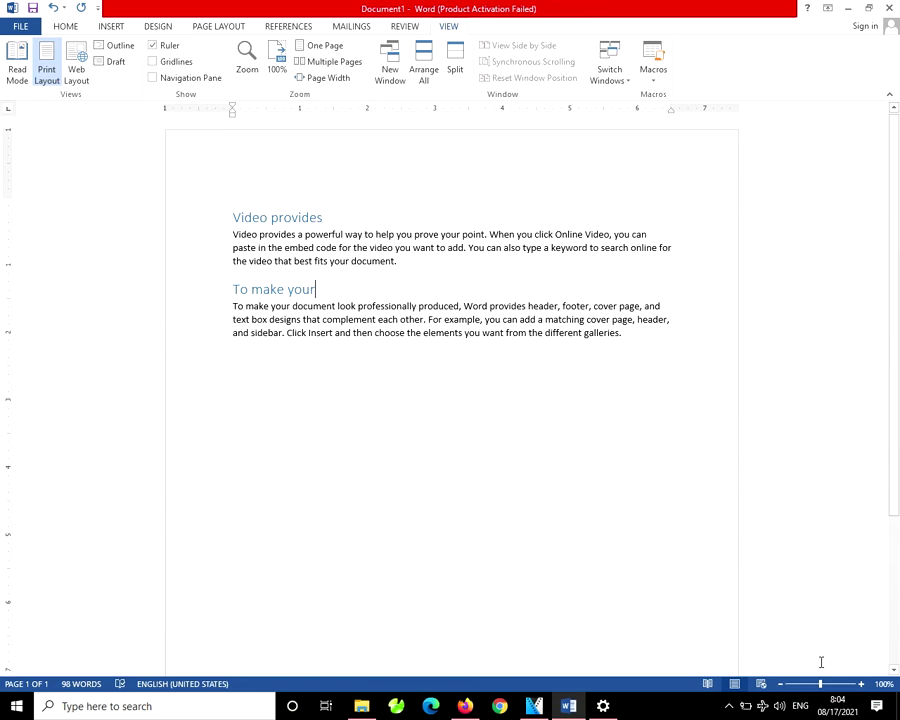
mouse_move(819, 684)
left_mouse_down()
mouse_move(788, 691)
mouse_move(833, 688)
left_mouse_up()
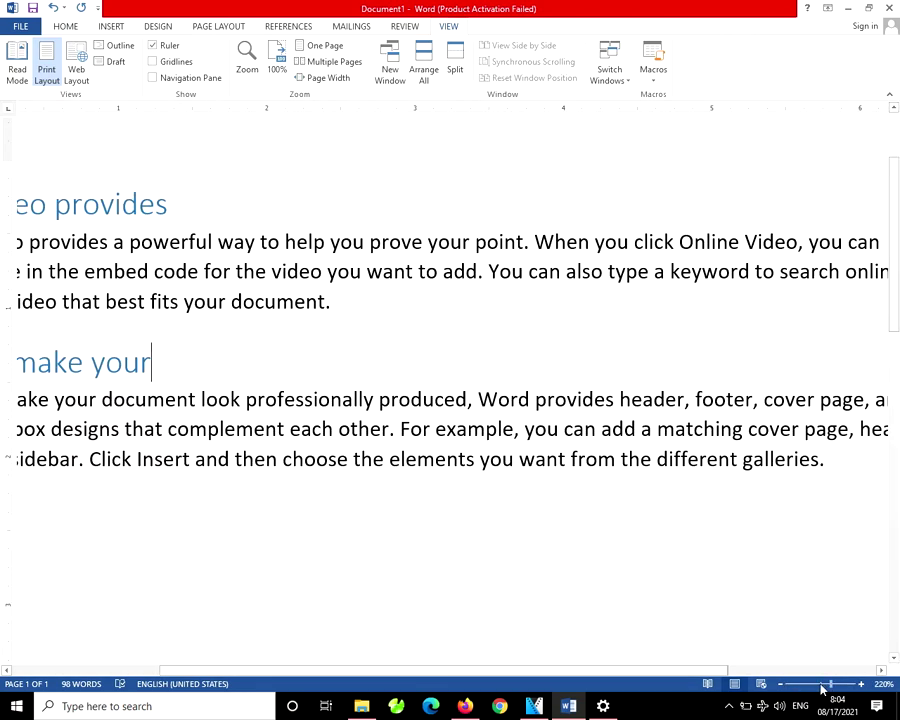
left_click(822, 689)
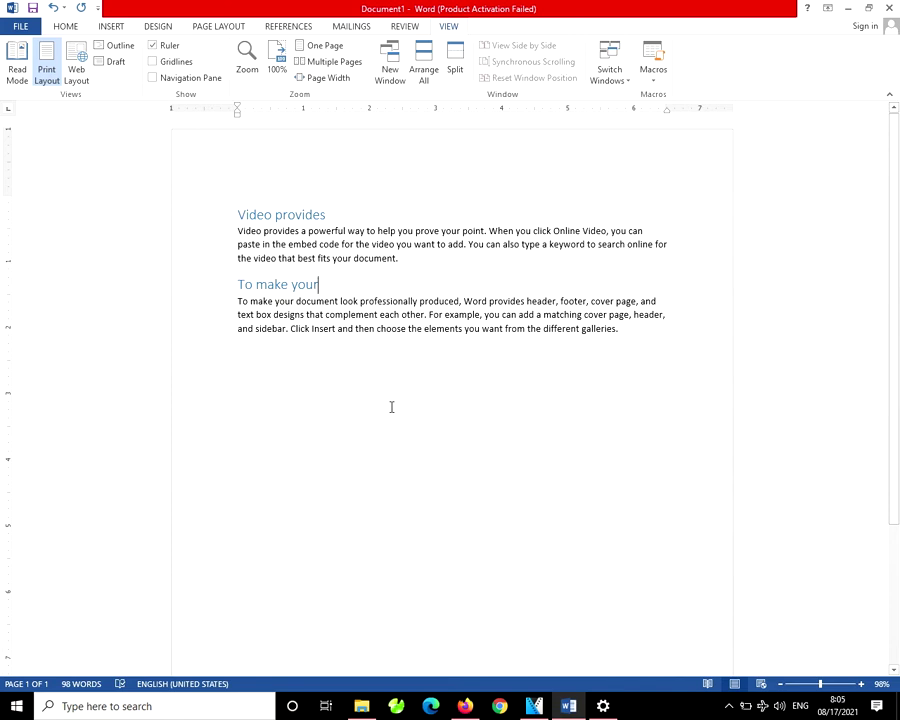
left_click(826, 685)
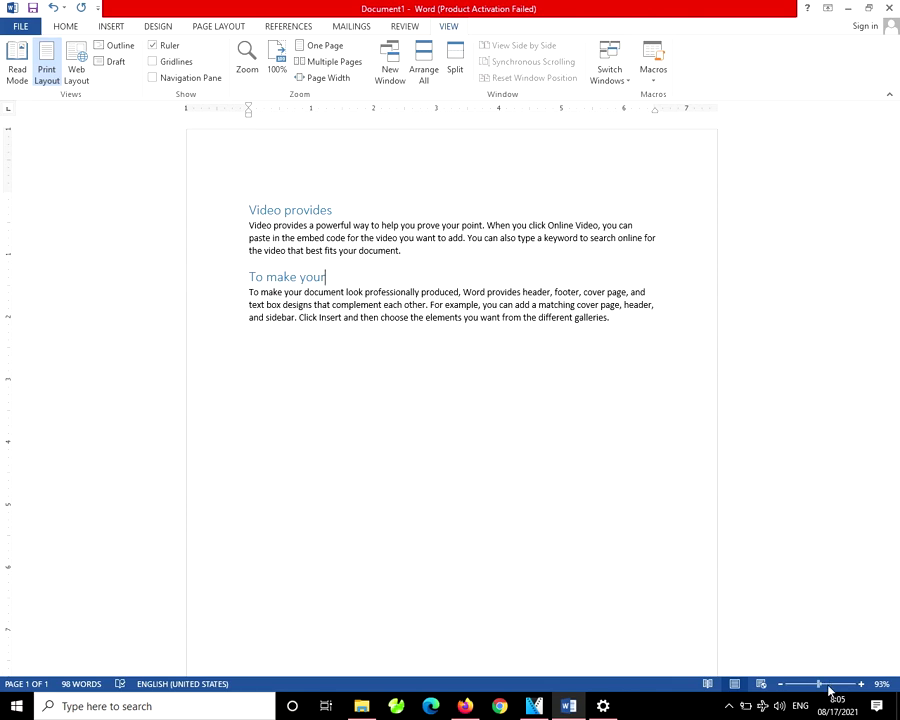
left_click(197, 125)
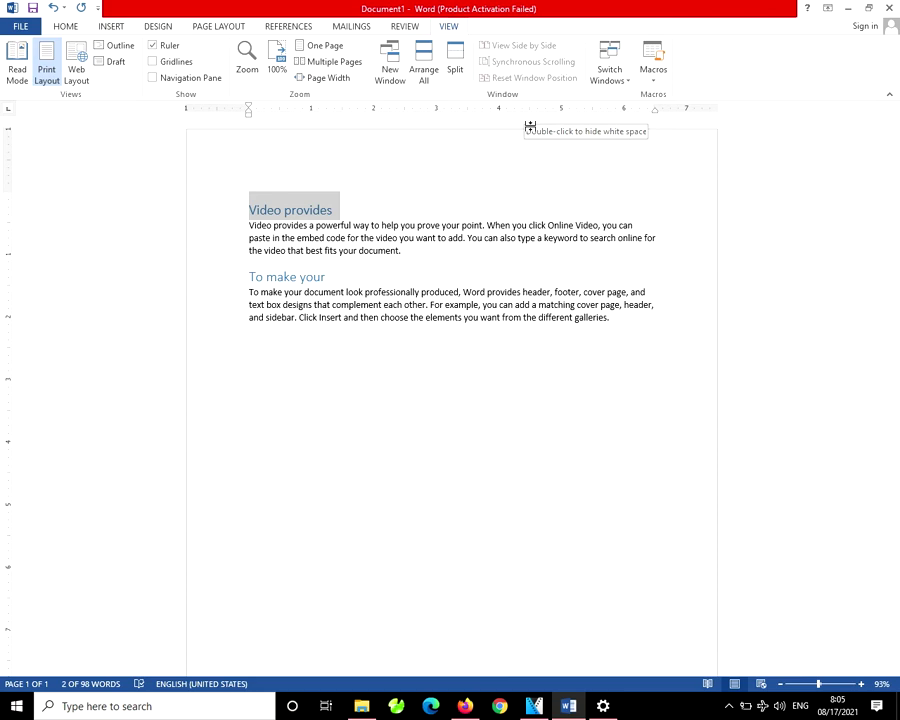
left_click(366, 203)
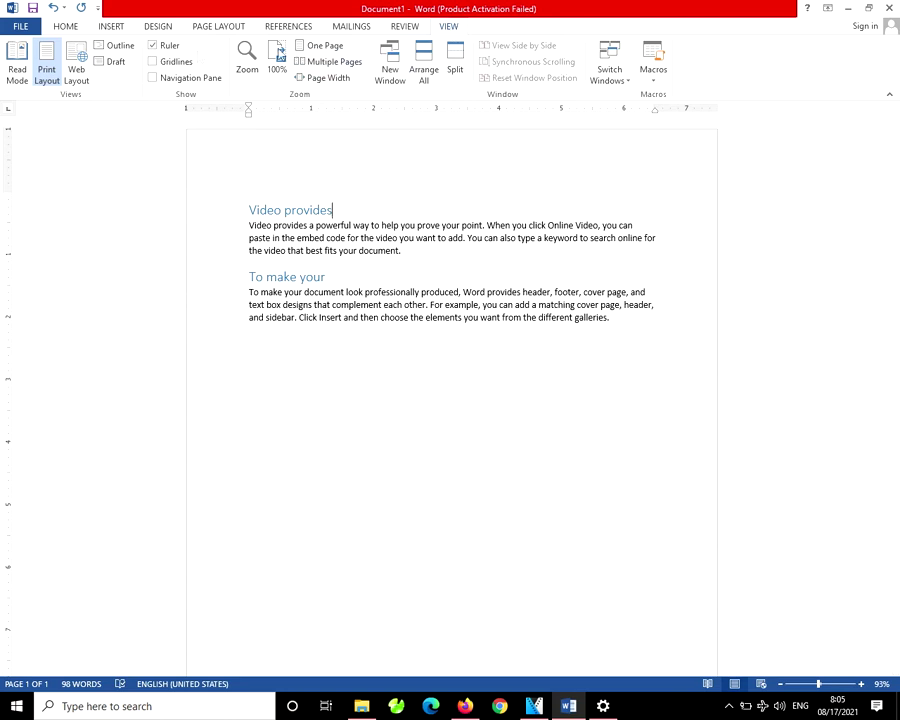
Step: Hide the ruler and show it again, and turn the page gridlines on and back off
left_click(152, 47)
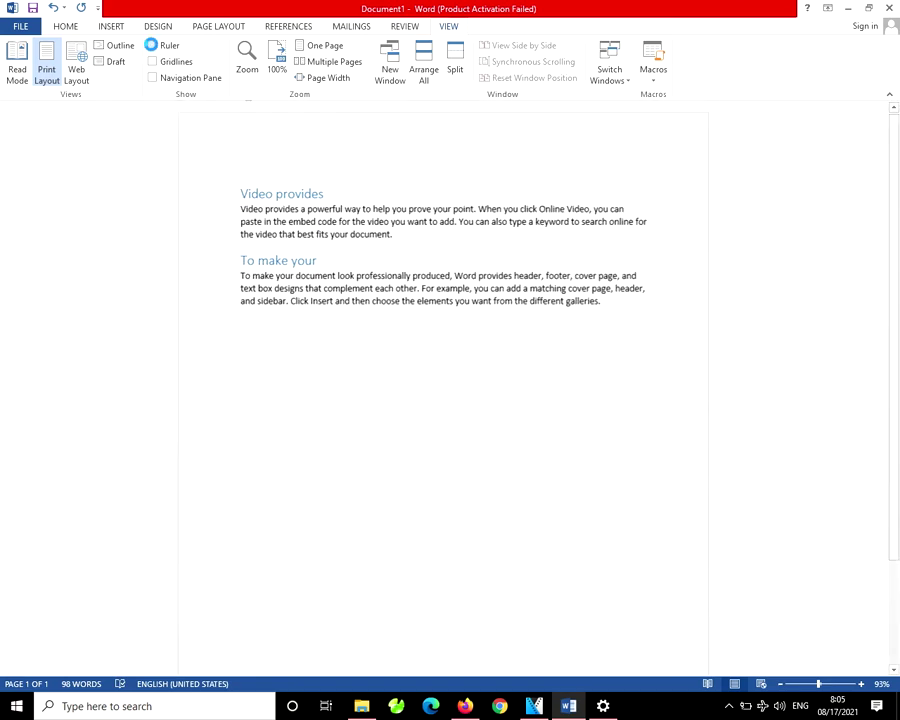
left_click(152, 46)
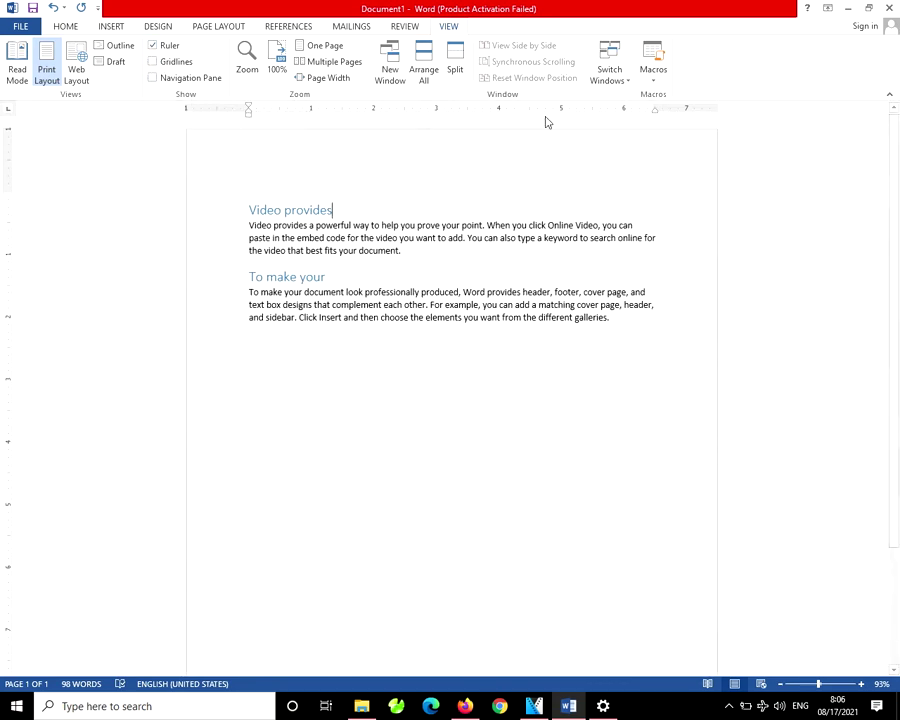
left_click(153, 62)
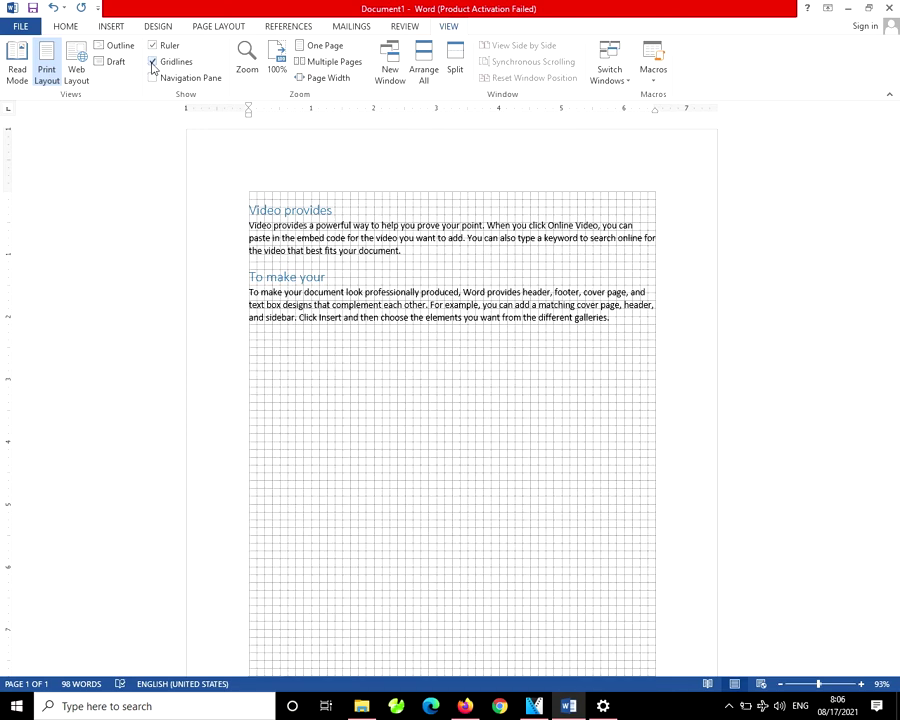
left_click(153, 62)
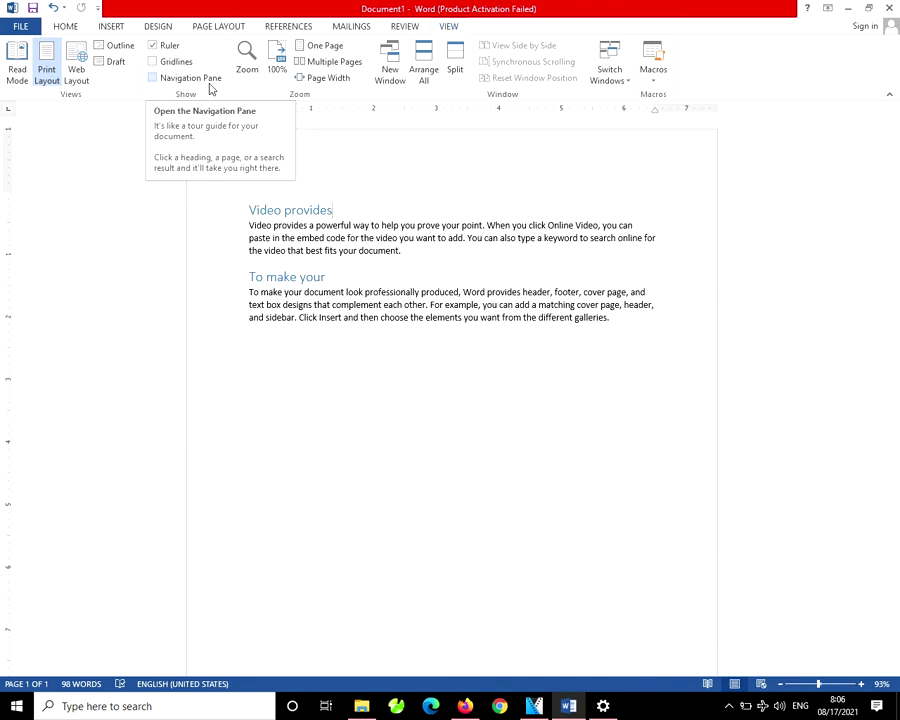
left_click(72, 27)
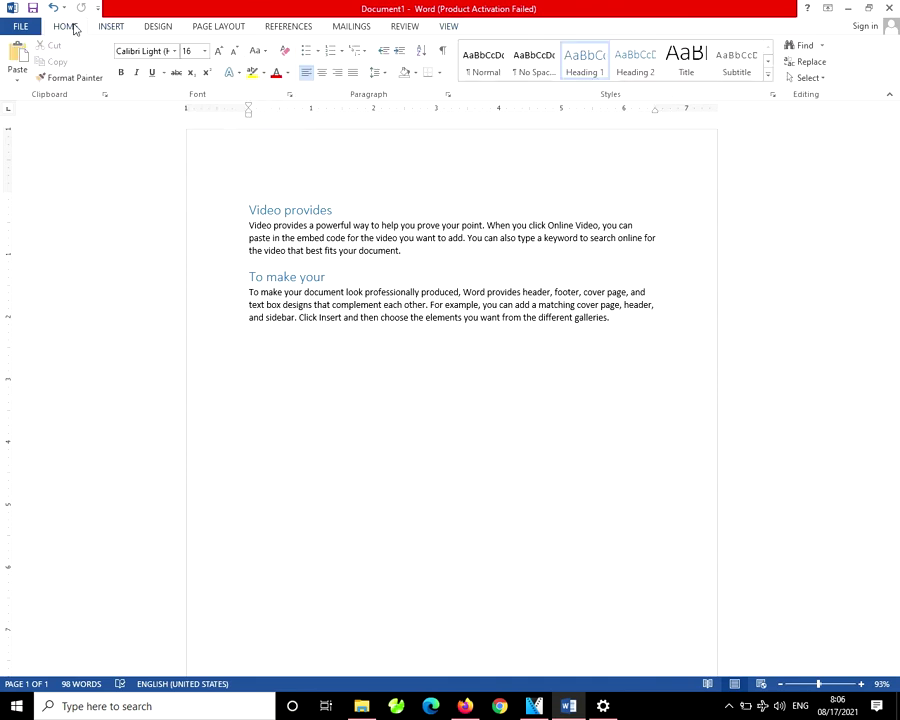